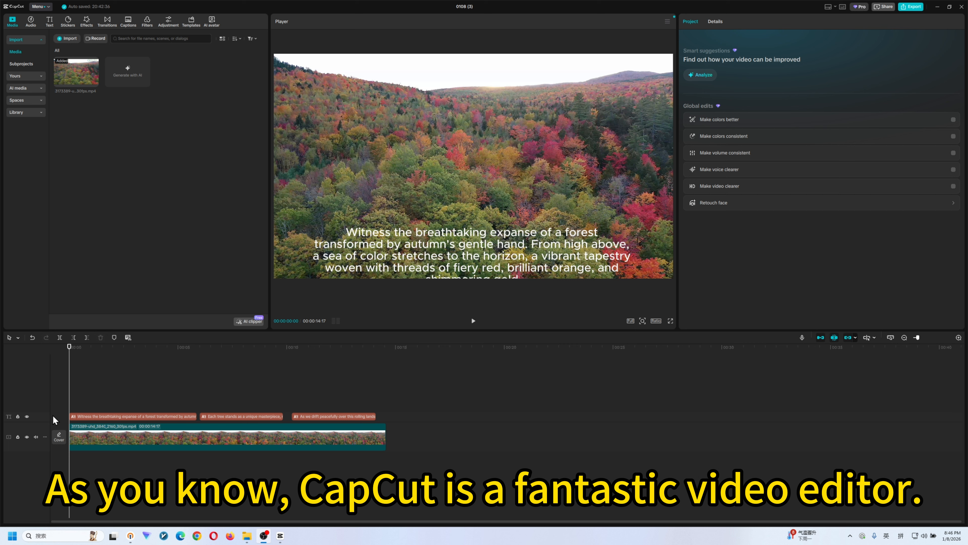
# Step: Lock the video track and generate text-to-speech narration for all captions with the Live Reporter voice from the Narration category
pyautogui.click(18, 436)
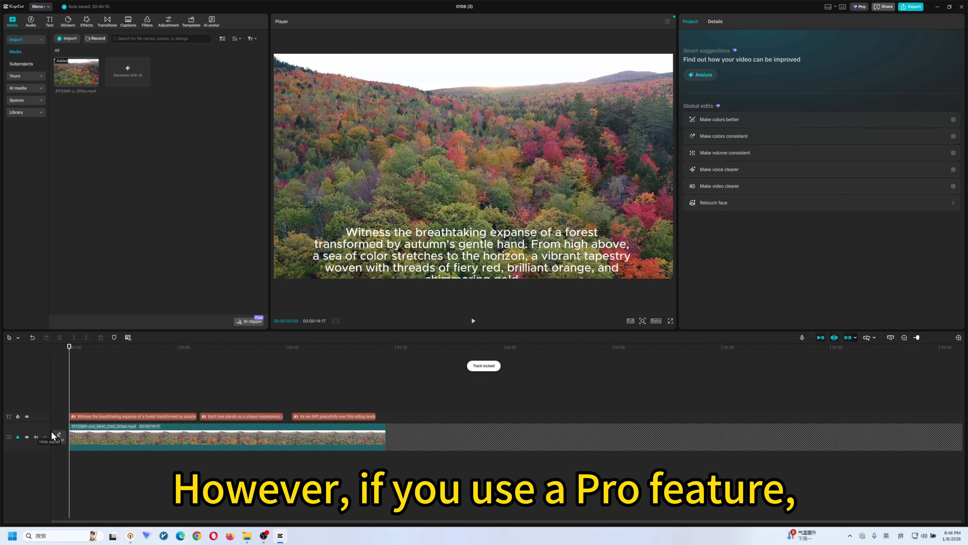
pyautogui.hotkey('ctrl', 'a')
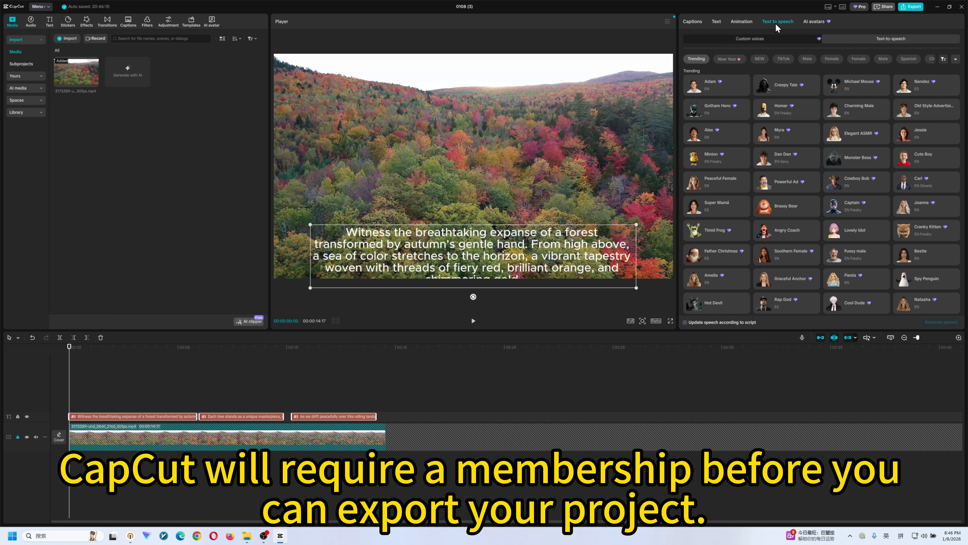
pyautogui.click(956, 59)
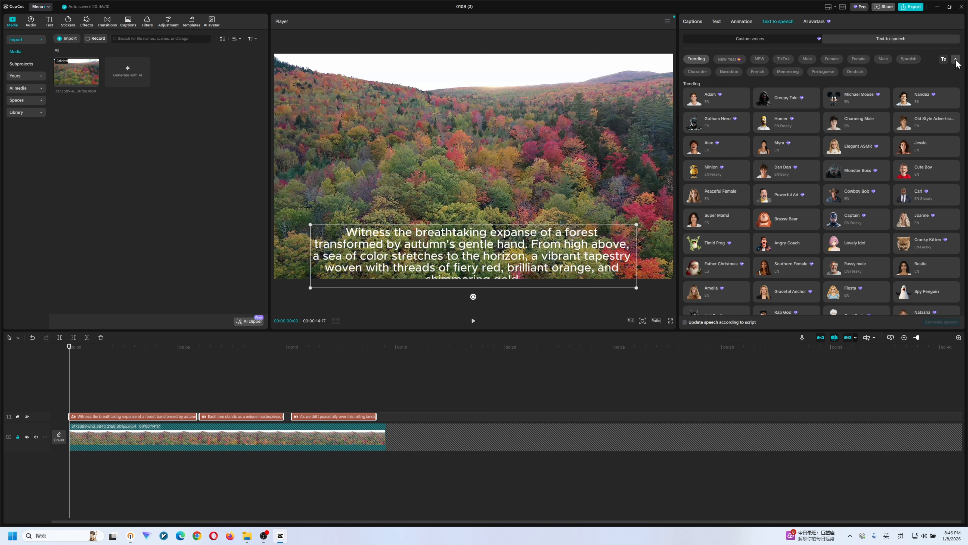
pyautogui.click(728, 72)
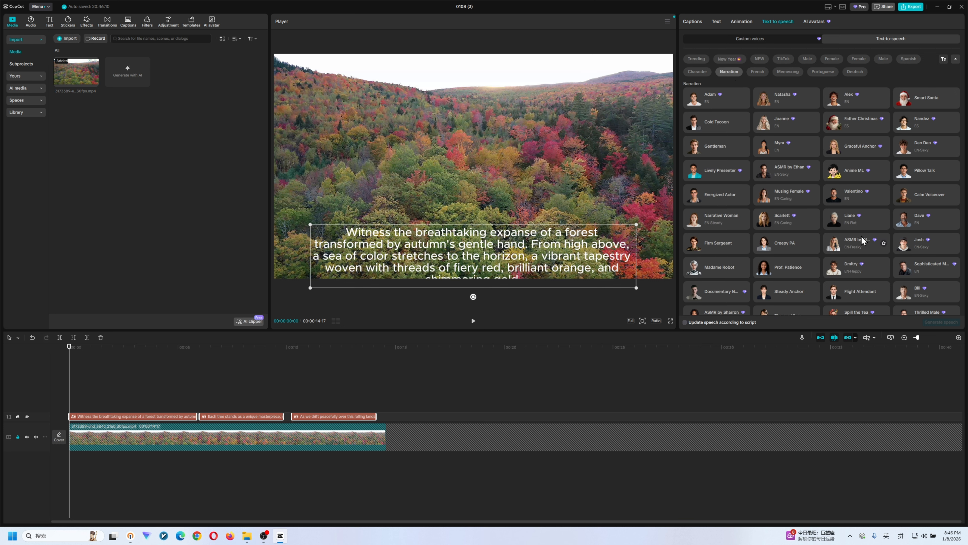
pyautogui.scroll(-2, 858, 239)
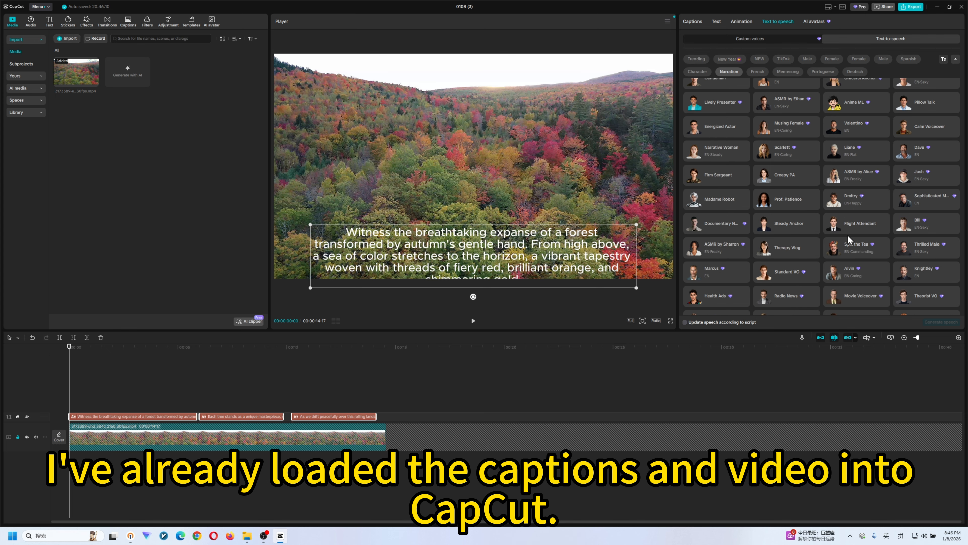
pyautogui.scroll(-5, 848, 238)
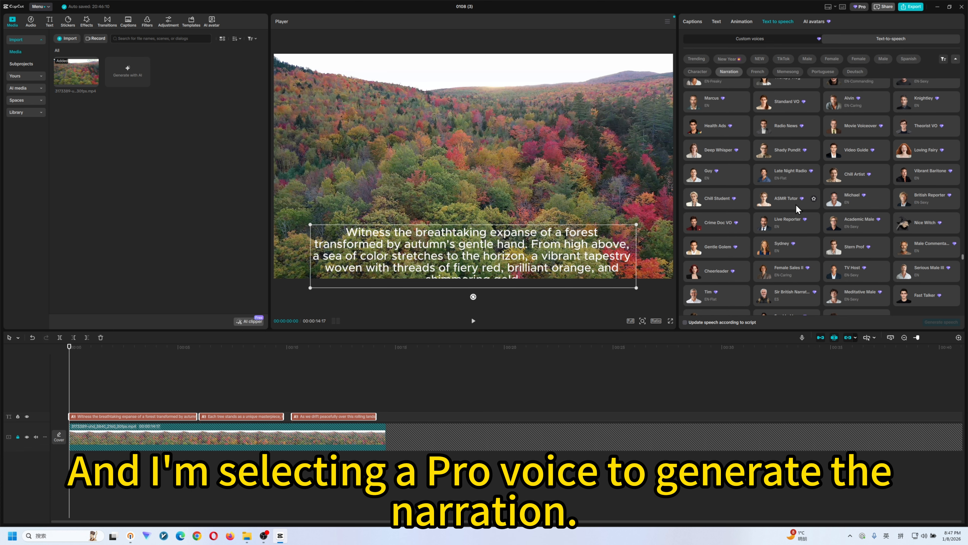
pyautogui.click(795, 228)
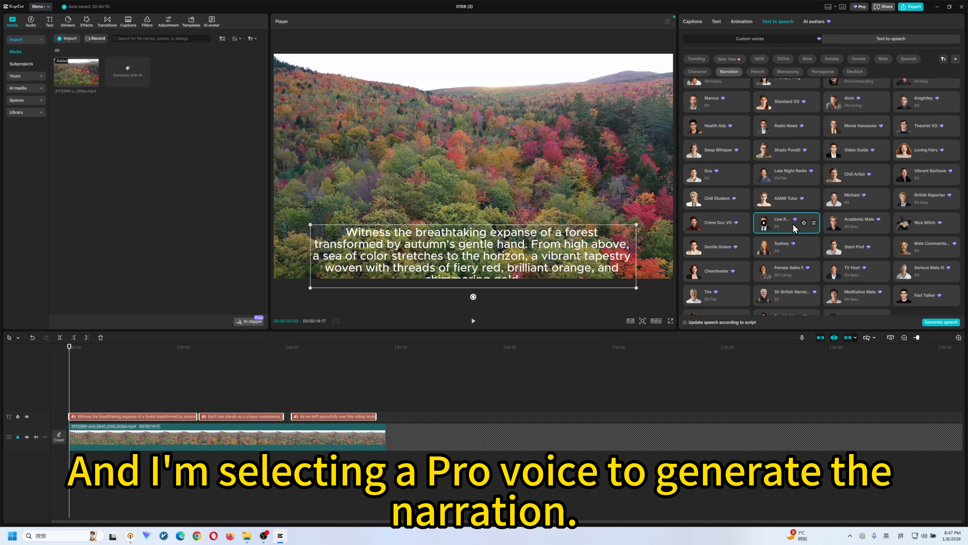
pyautogui.click(941, 322)
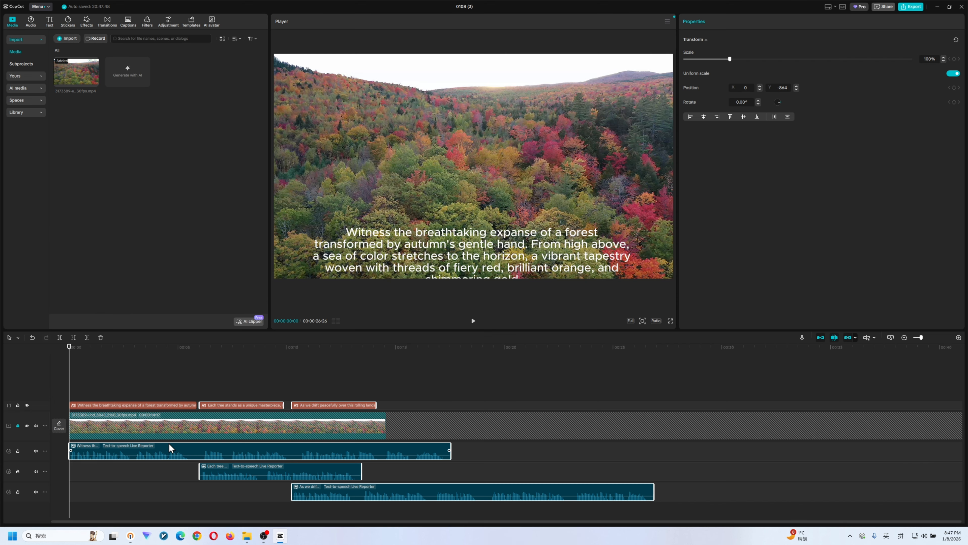
# Step: Move the second narration clip behind the end of the first one, and request an export of the project
pyautogui.moveTo(245, 466); pyautogui.dragTo(492, 467)
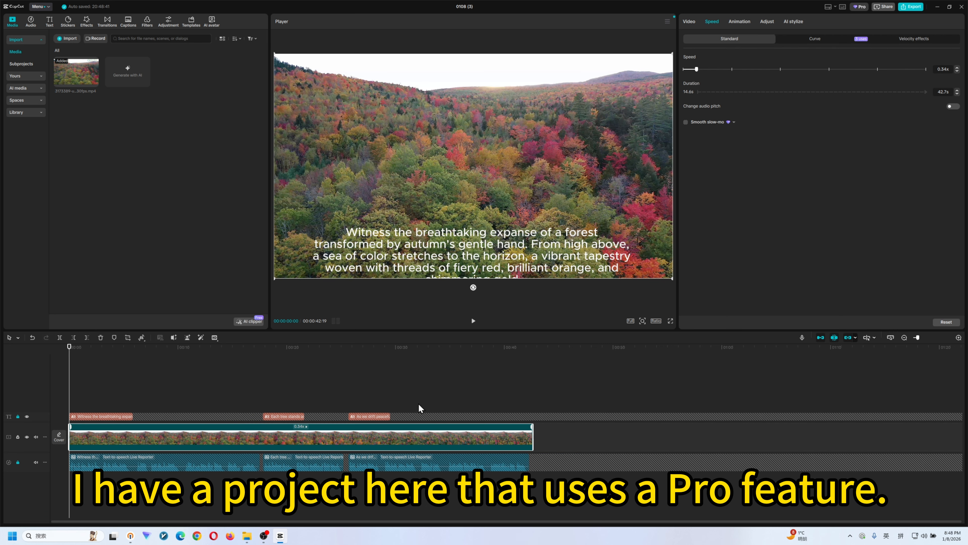
pyautogui.click(418, 405)
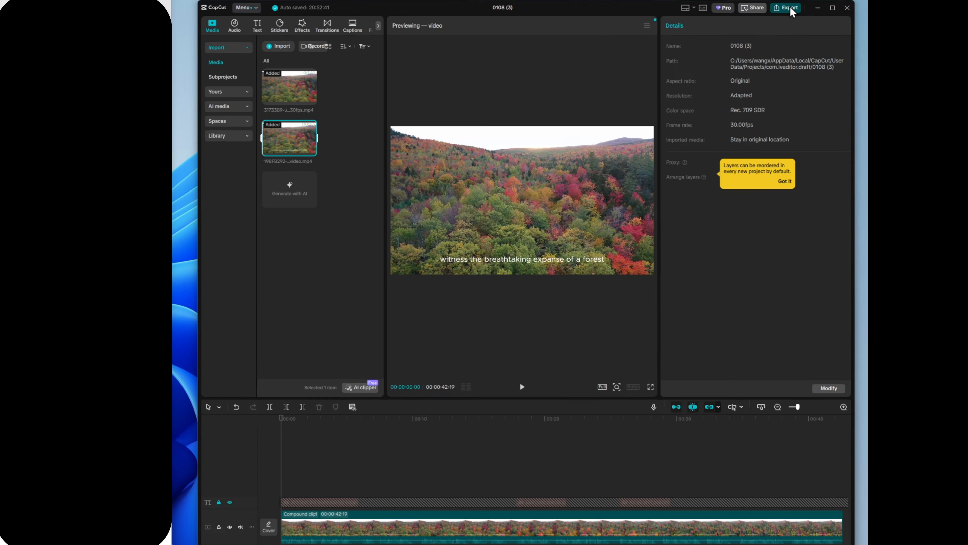
pyautogui.click(793, 10)
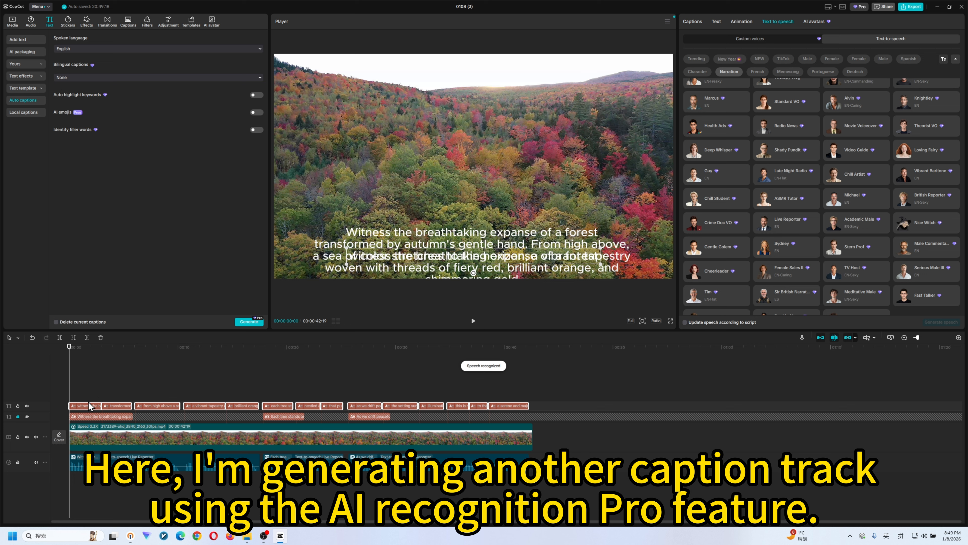
# Step: Hide the original caption track and combine all the other captions, video and audio clips into one compound clip
pyautogui.click(27, 416)
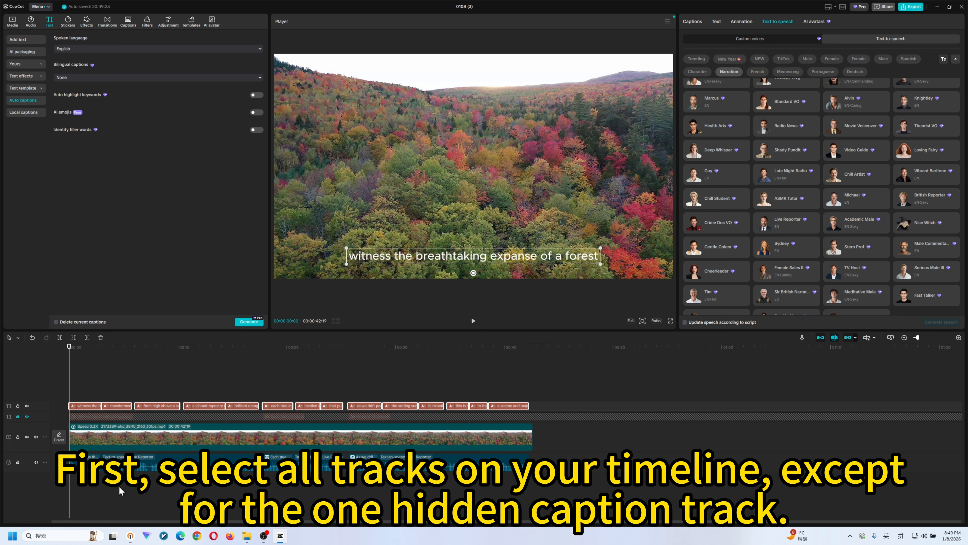
pyautogui.hotkey('ctrl', 'a')
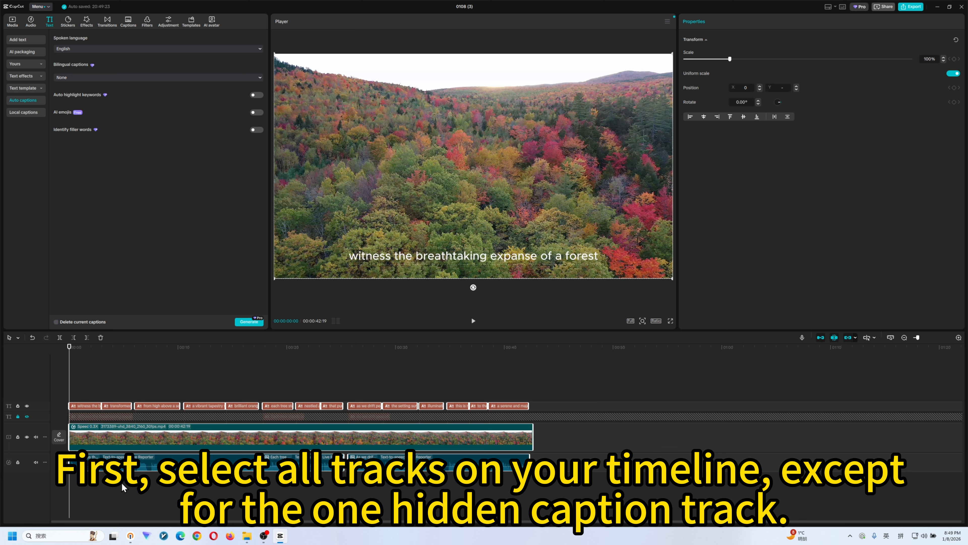
pyautogui.rightClick(152, 433)
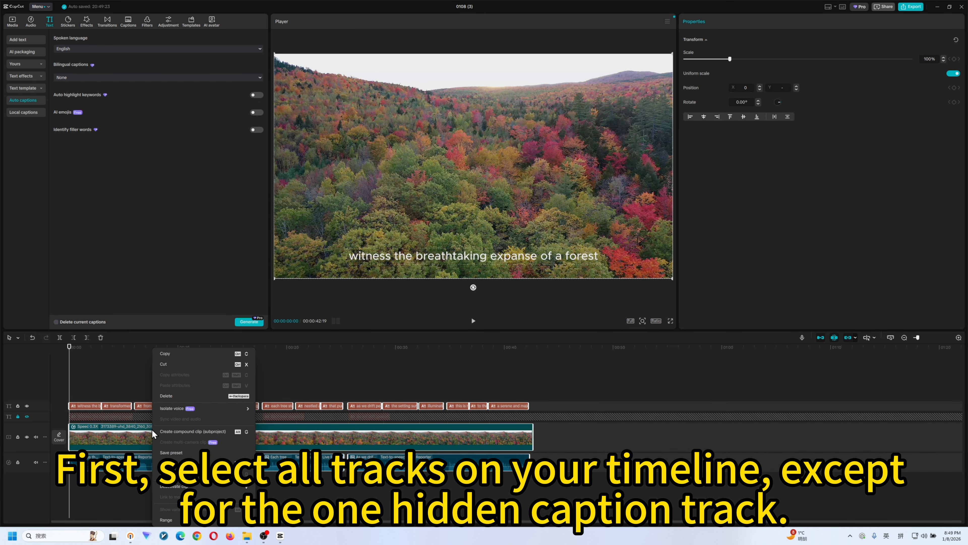
pyautogui.click(182, 431)
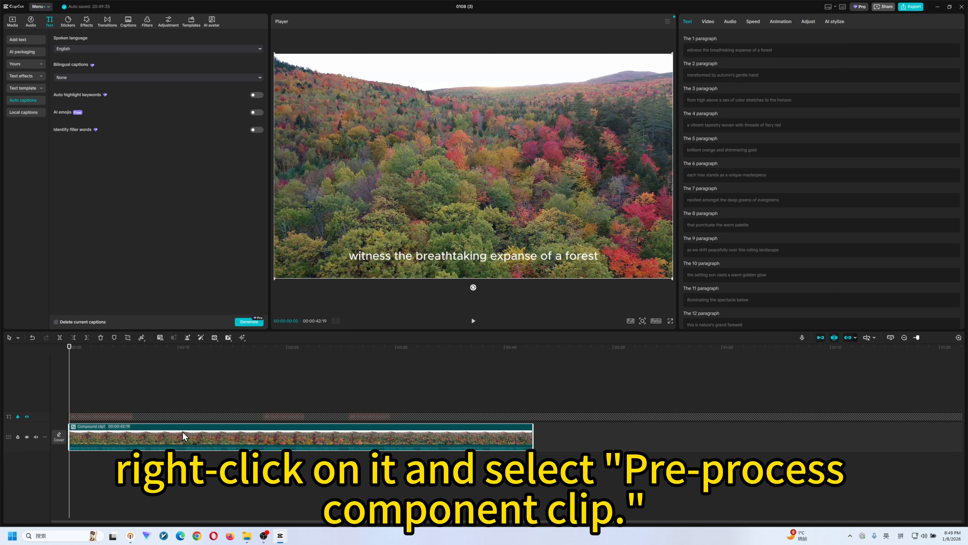
# Step: Pre-process the compound clip (subproject) on the timeline
pyautogui.rightClick(190, 431)
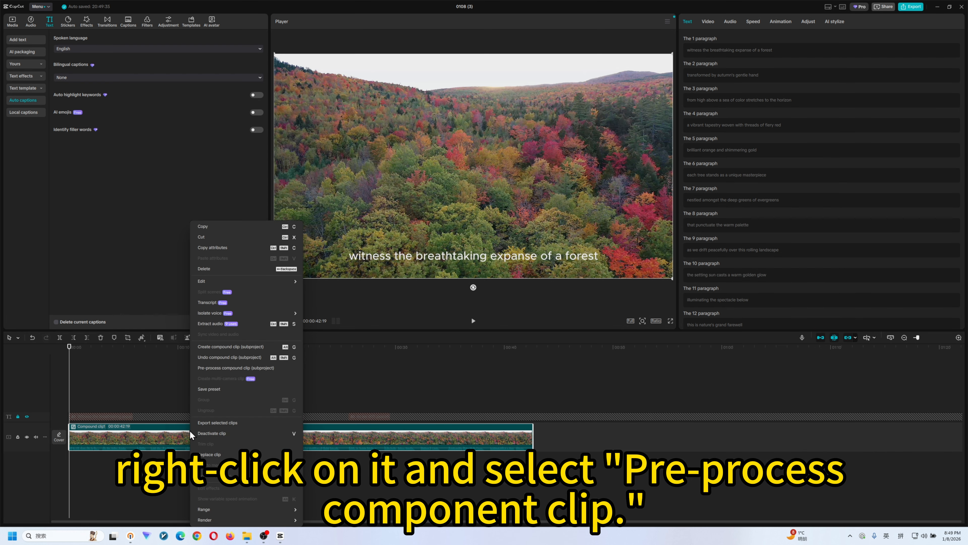
pyautogui.click(221, 367)
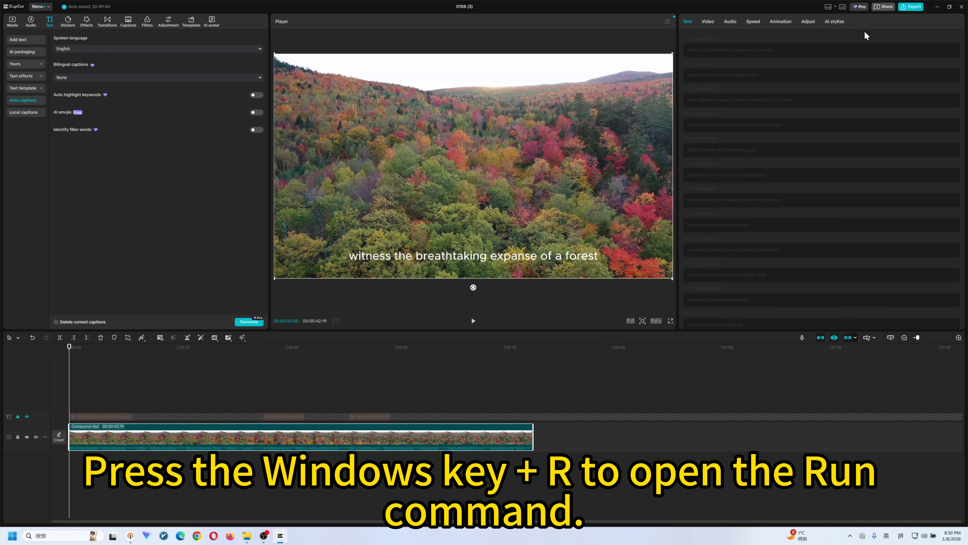
# Step: Shrink the CapCut window and open the appdata folder through the Windows Run dialog
pyautogui.click(949, 7)
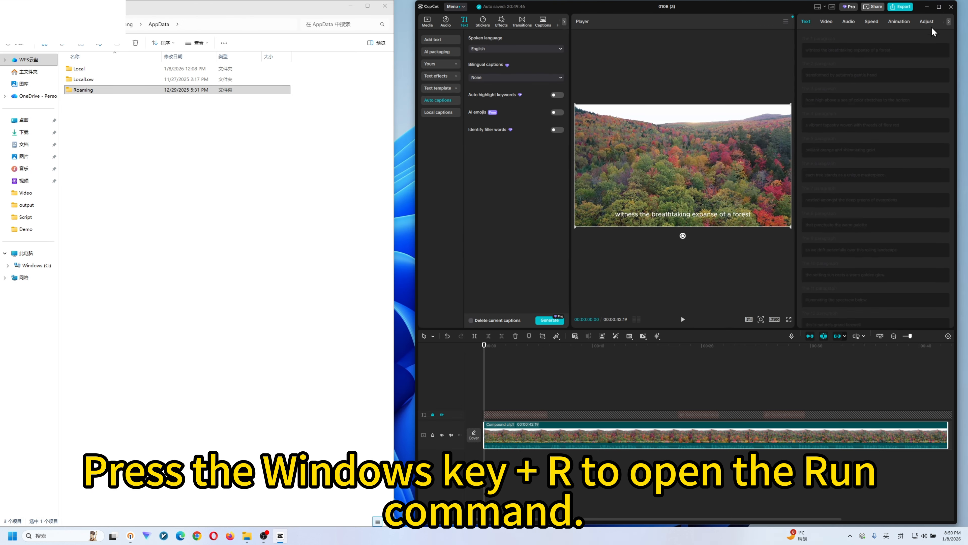
pyautogui.press('super+r')
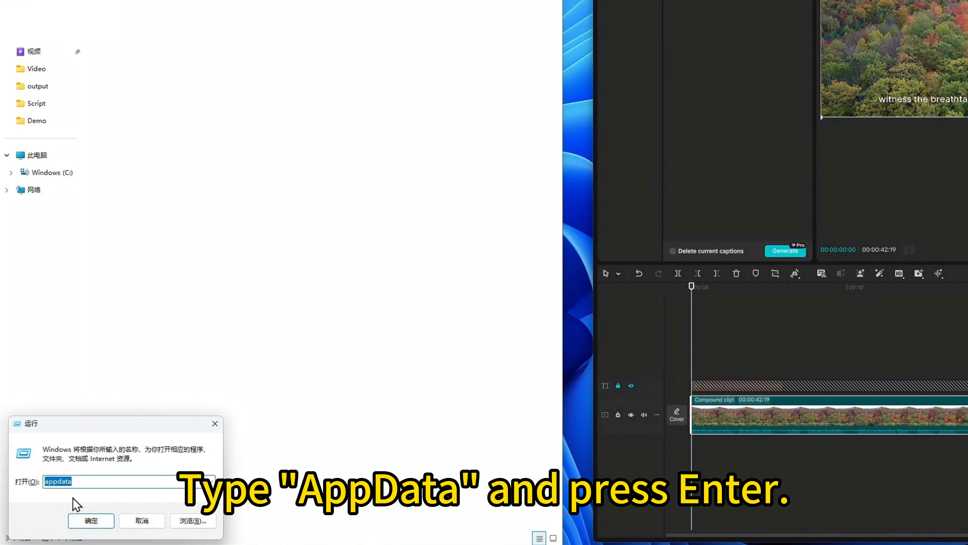
pyautogui.click(86, 521)
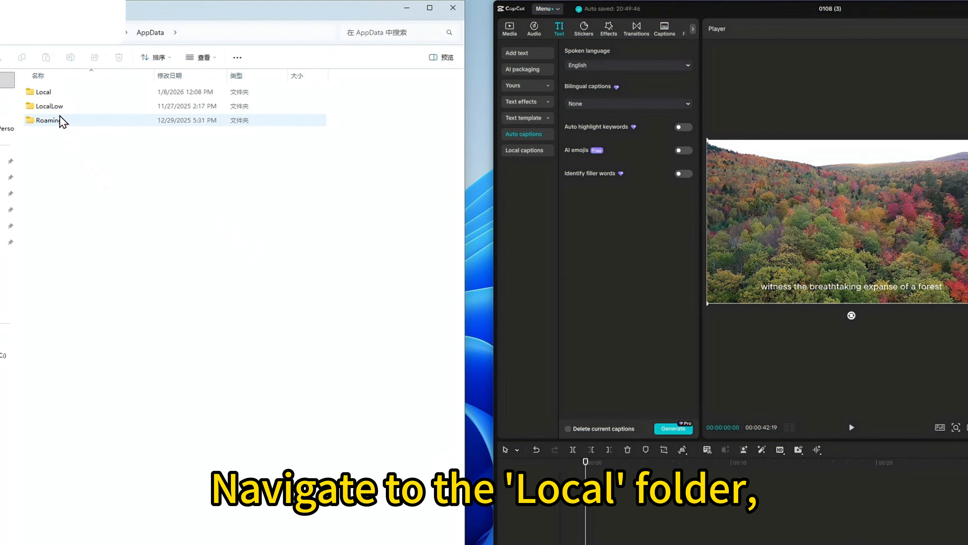
# Step: In File Explorer, go from AppData to Local > CapCut > User Data > Projects
pyautogui.click(50, 96)
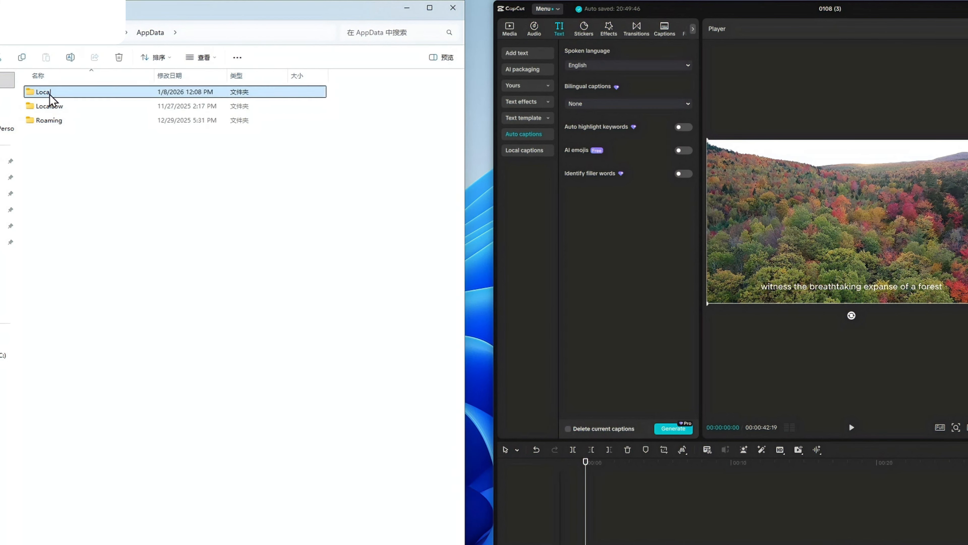
pyautogui.doubleClick(50, 96)
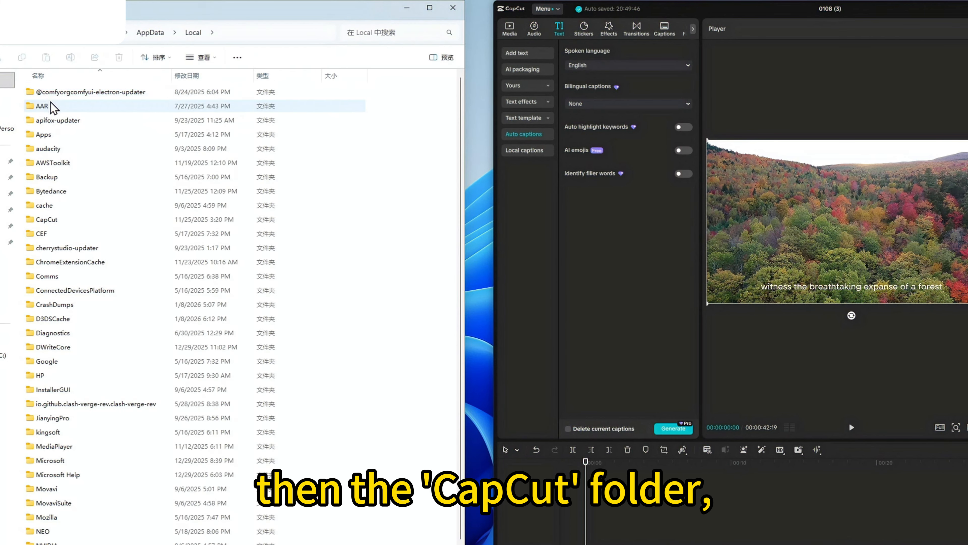
pyautogui.click(48, 220)
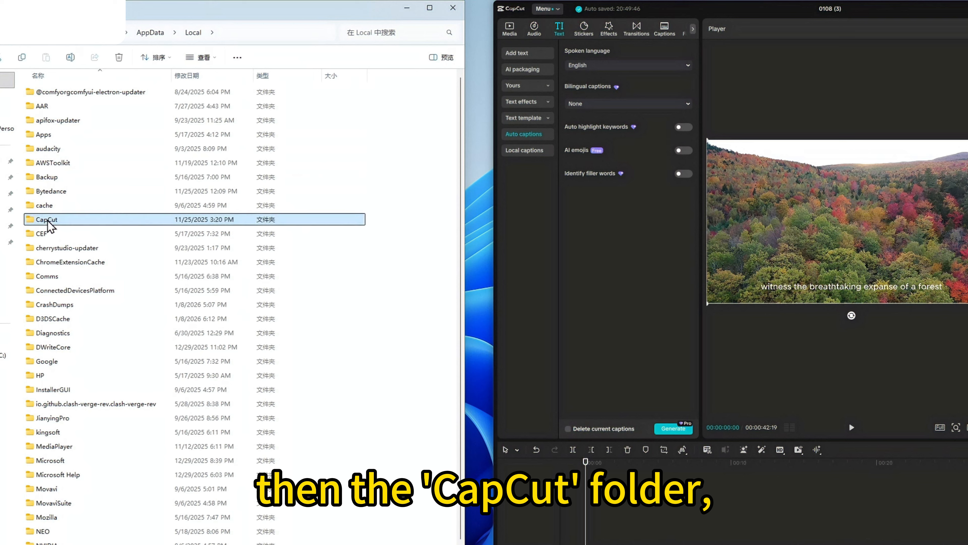
pyautogui.doubleClick(48, 221)
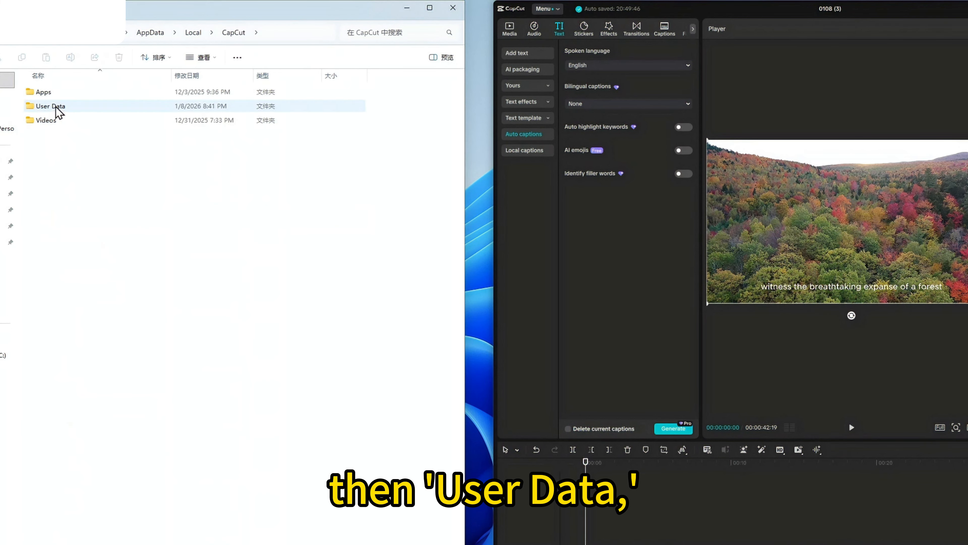
pyautogui.doubleClick(59, 108)
pyautogui.doubleClick(48, 332)
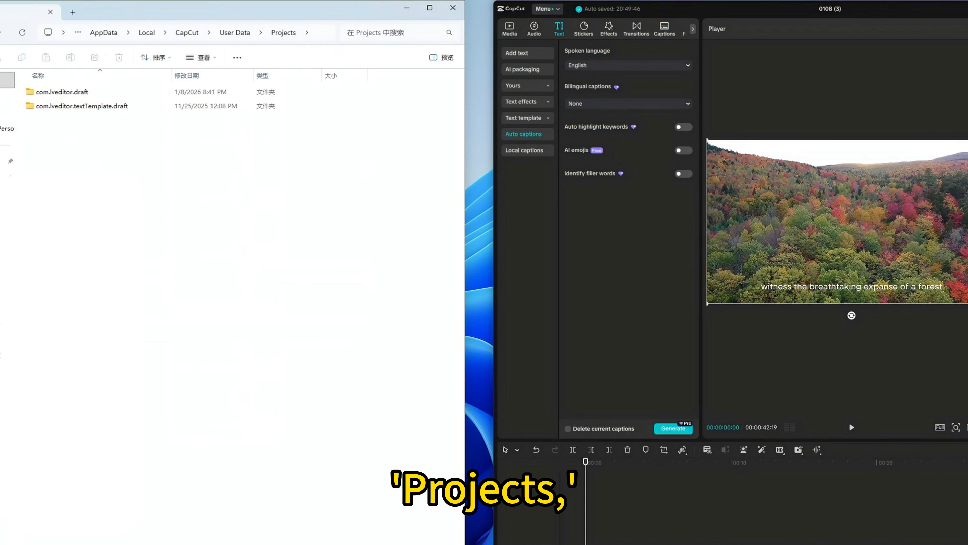
# Step: Continue into com.lveditor.draft > 0108 (3) > Resources > combination
pyautogui.click(83, 94)
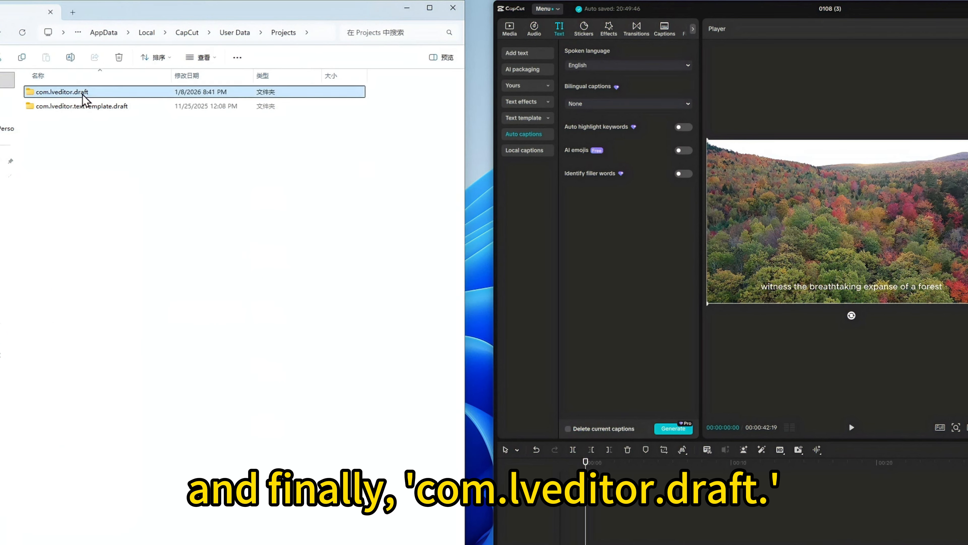
pyautogui.doubleClick(84, 95)
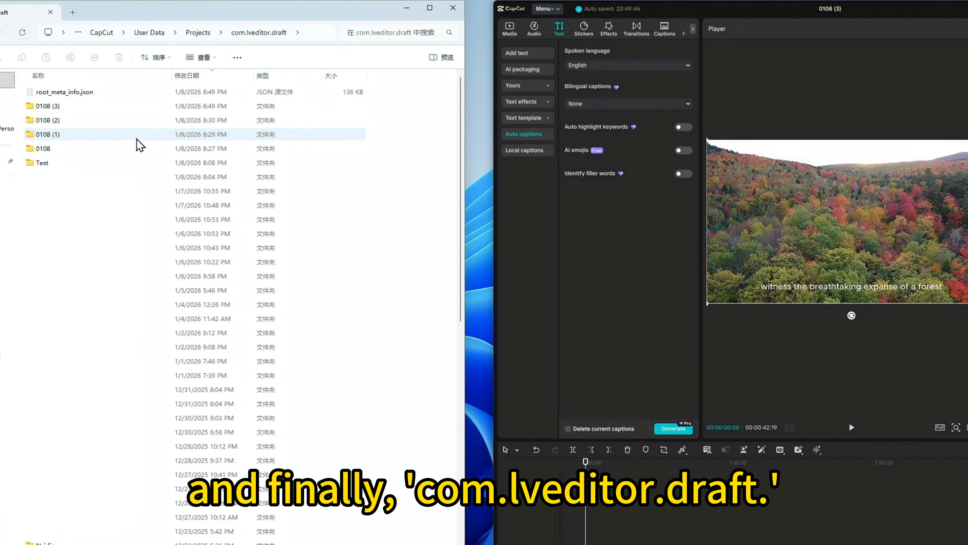
pyautogui.doubleClick(64, 109)
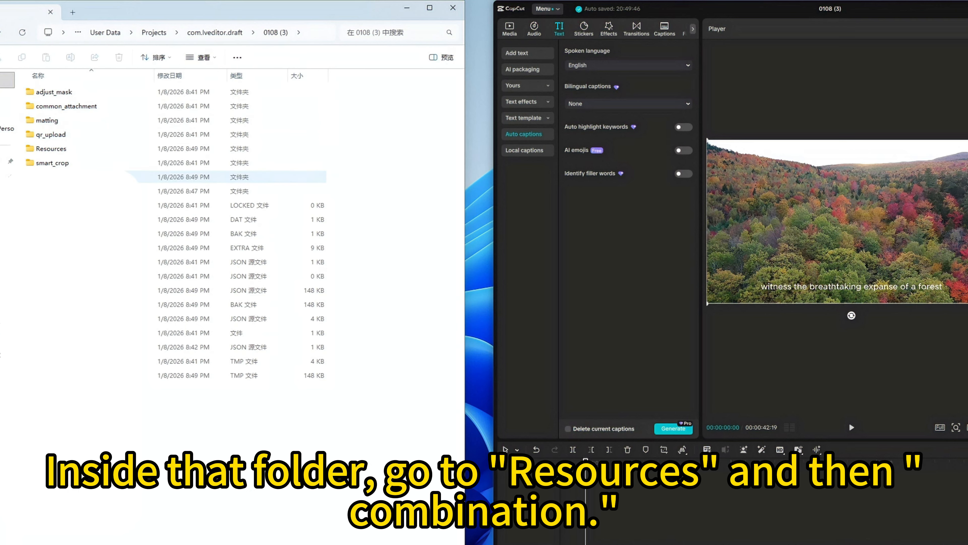
pyautogui.doubleClick(60, 149)
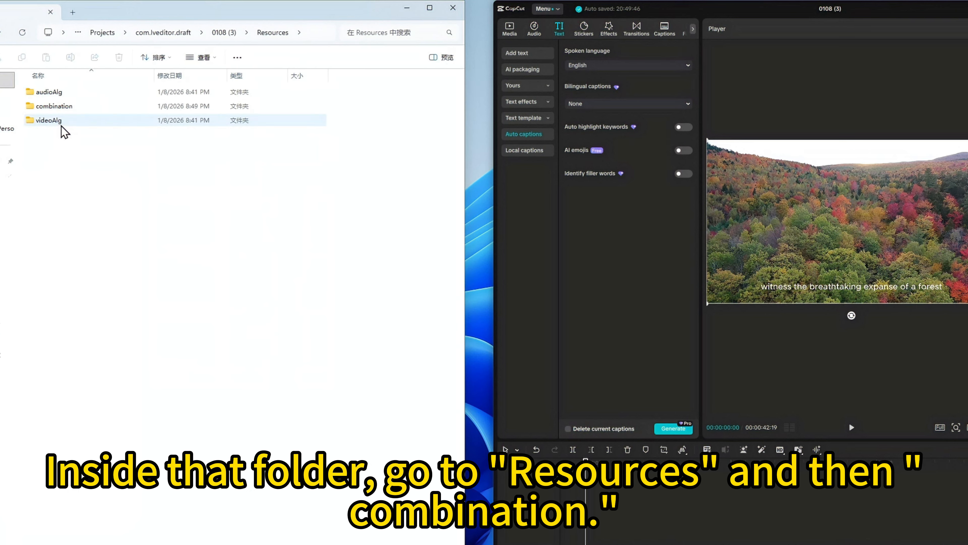
pyautogui.click(67, 111)
pyautogui.doubleClick(67, 111)
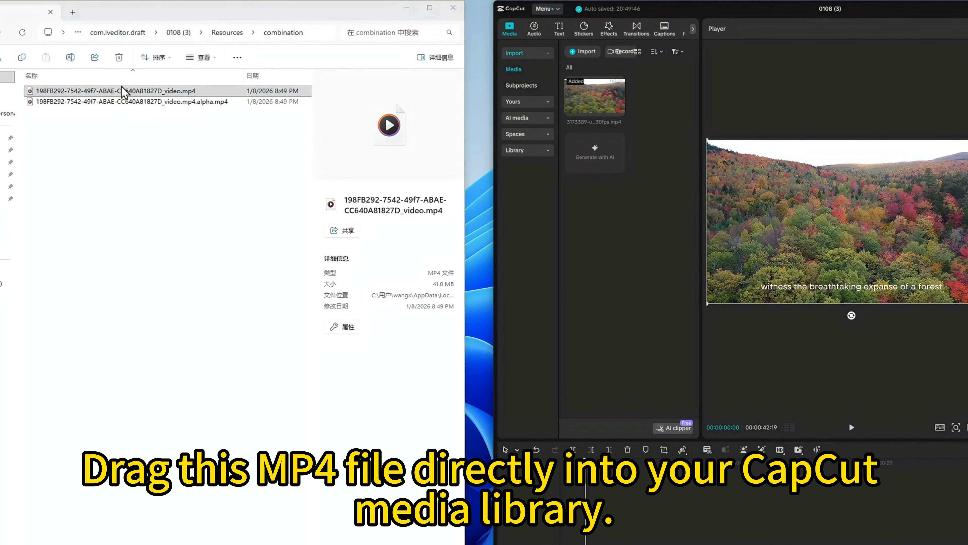
# Step: Import the rendered file ending in _video.mp4 from the combination folder into CapCut's media library, and request an export
pyautogui.moveTo(130, 97); pyautogui.dragTo(603, 252)
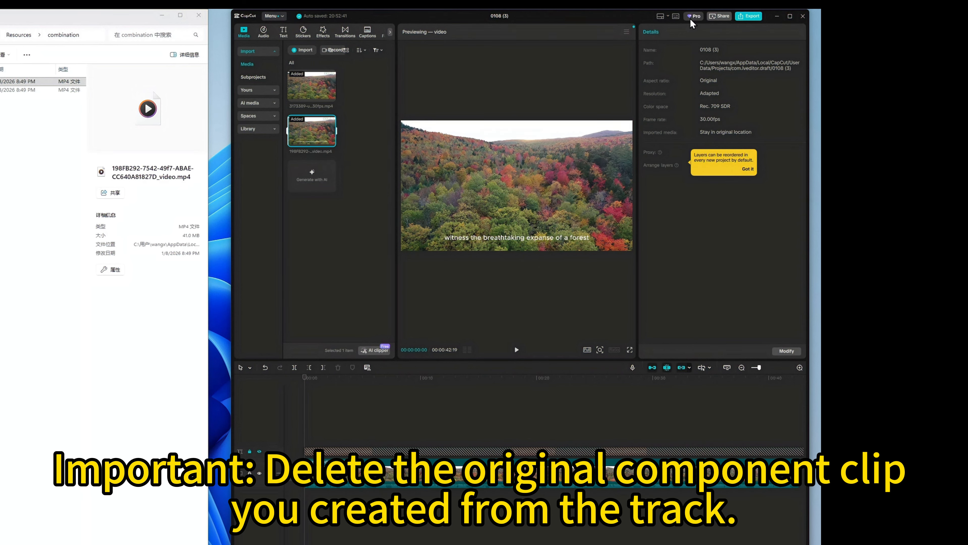
pyautogui.click(748, 16)
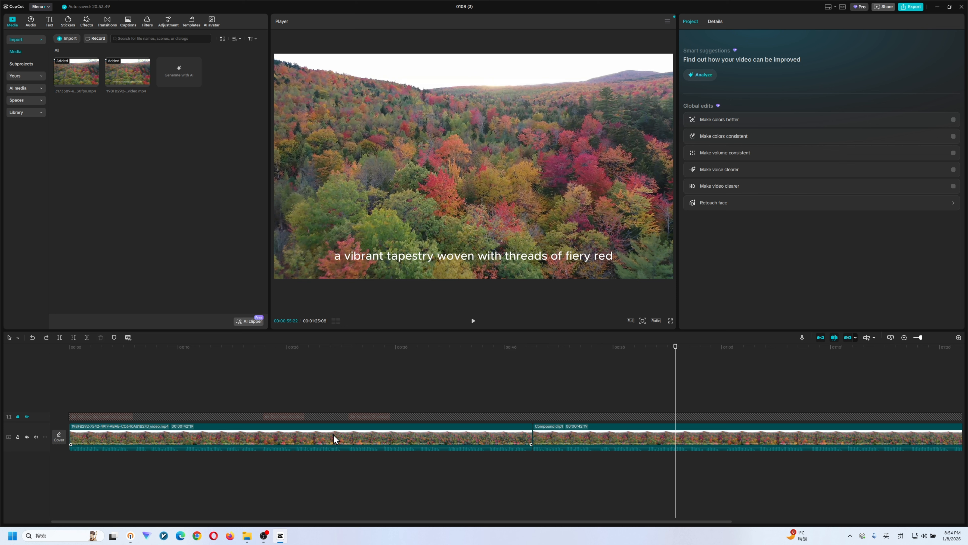
# Step: Delete the original compound clip from the timeline, and check the project's export settings without exporting
pyautogui.click(573, 428)
pyautogui.press('Delete')
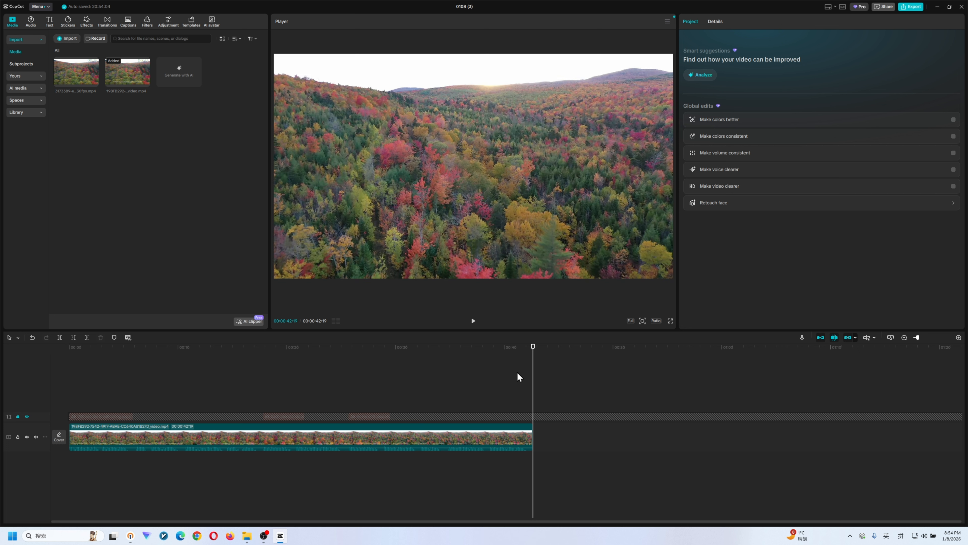
pyautogui.click(912, 7)
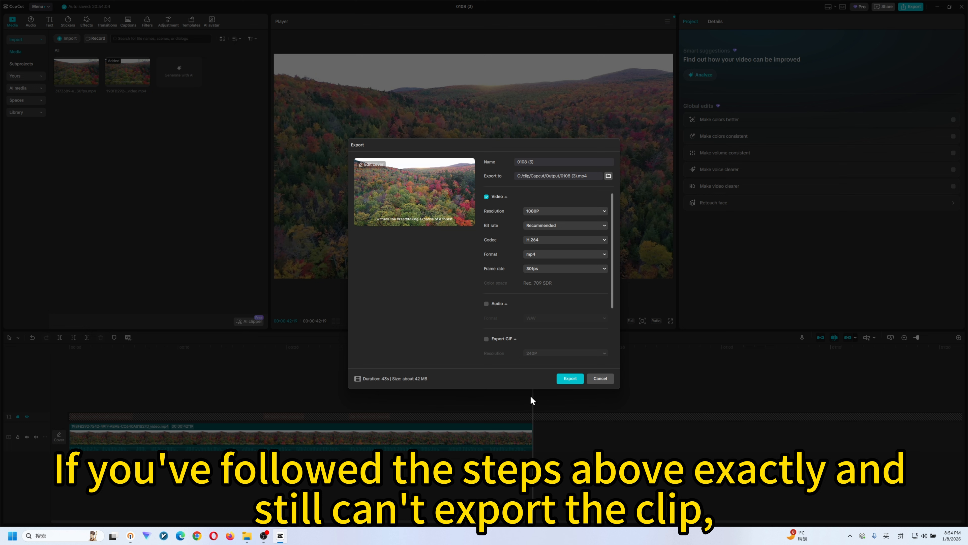
pyautogui.click(599, 382)
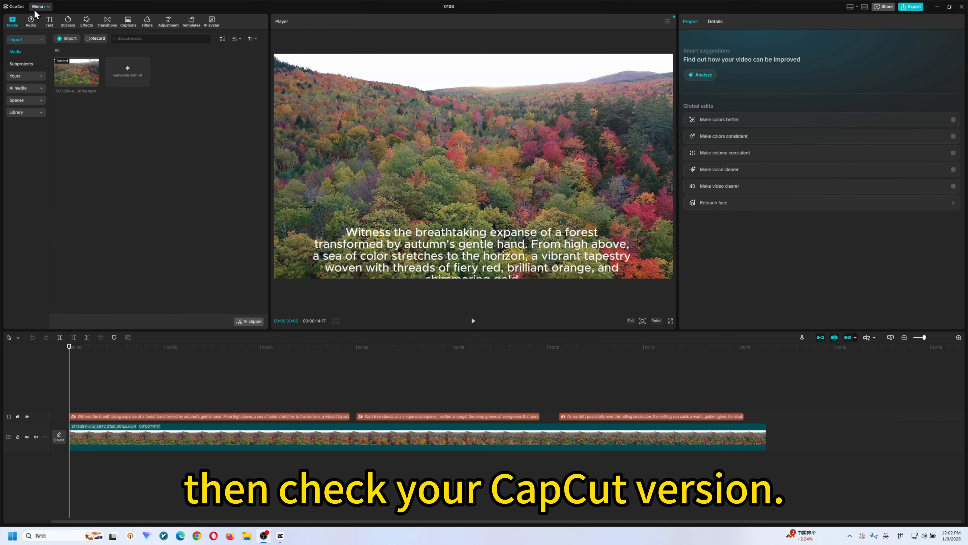
# Step: Open the About information to check the installed CapCut version
pyautogui.click(37, 7)
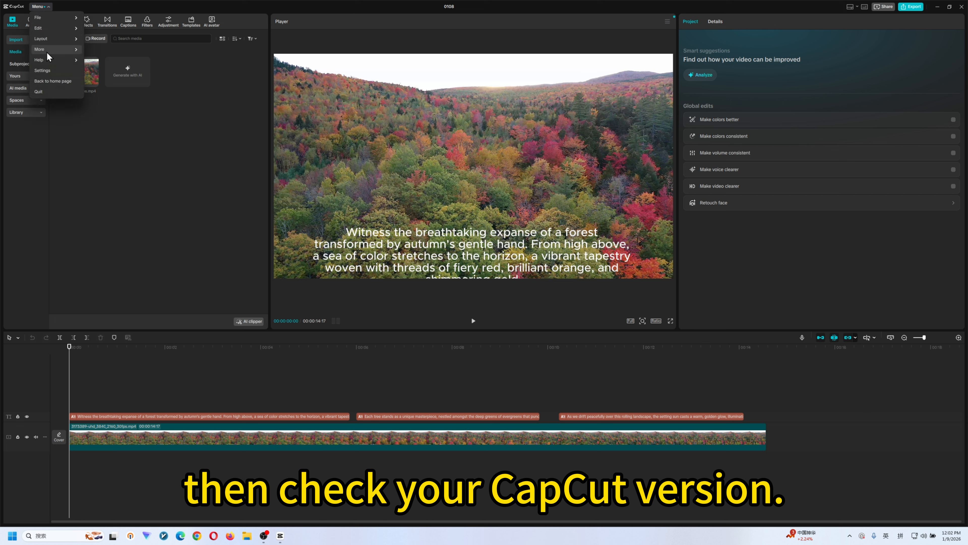
pyautogui.moveTo(49, 61)
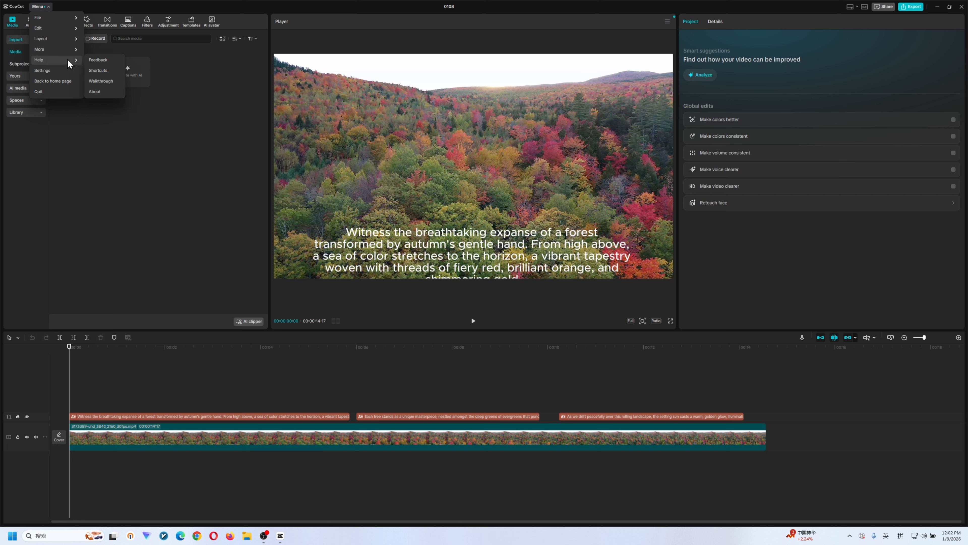
pyautogui.click(95, 91)
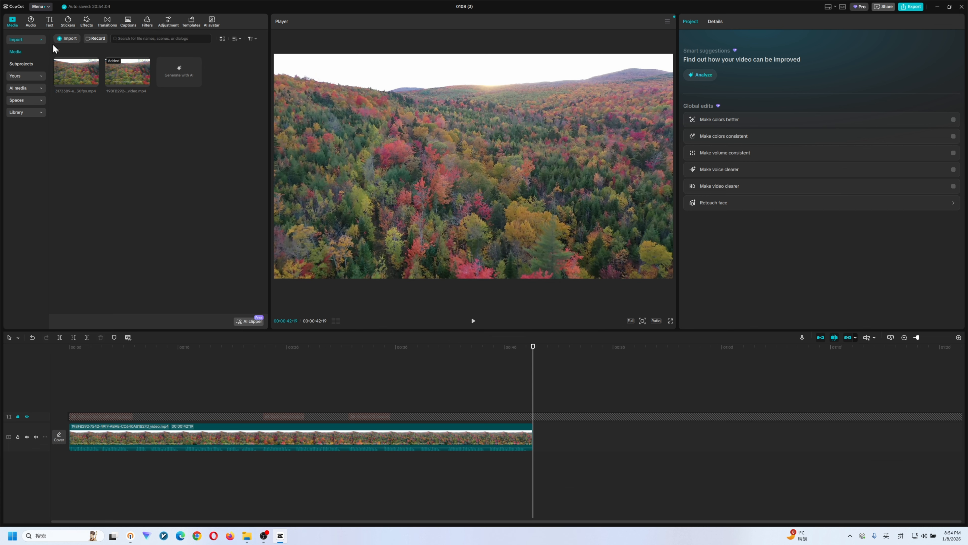
# Step: Go to the application settings for automatic updates
pyautogui.click(38, 7)
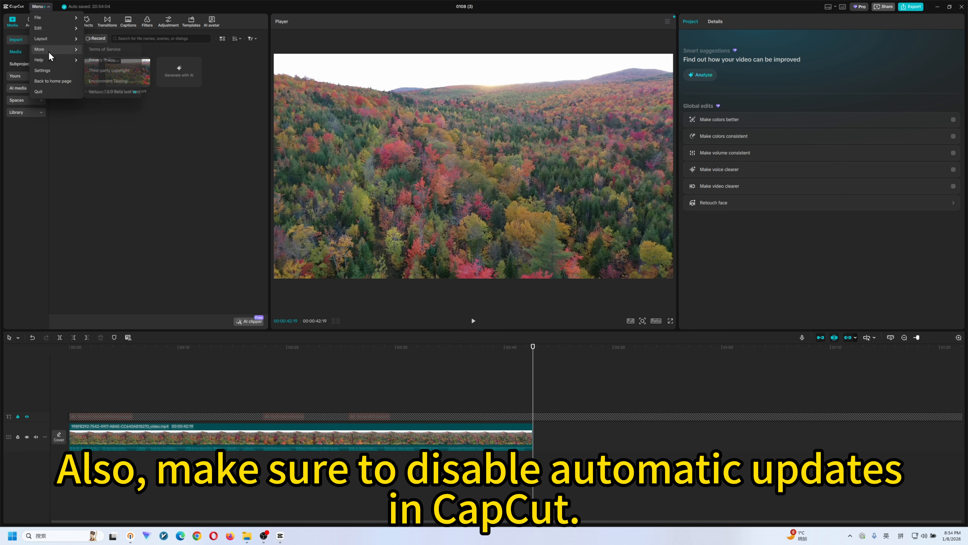